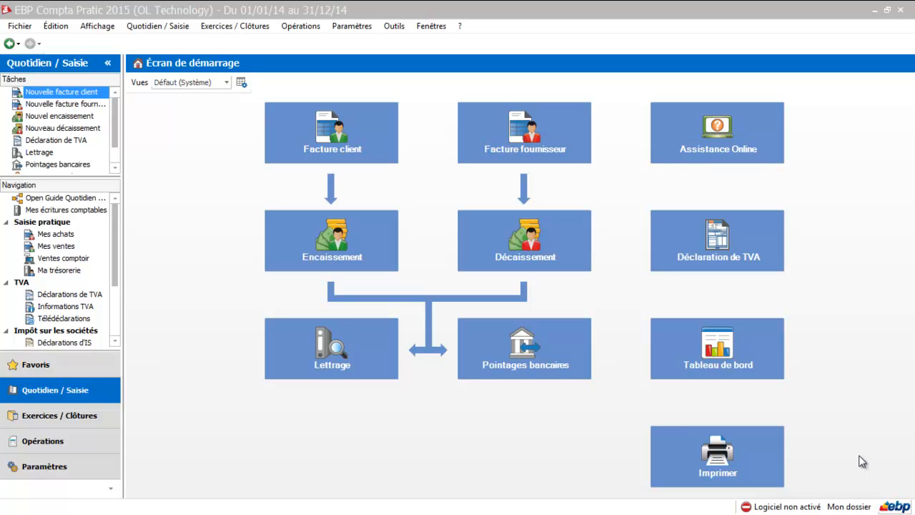
- In the company information's VAT section (Informations de TVA), set the company type to Société autre que SA
left_click(59, 469)
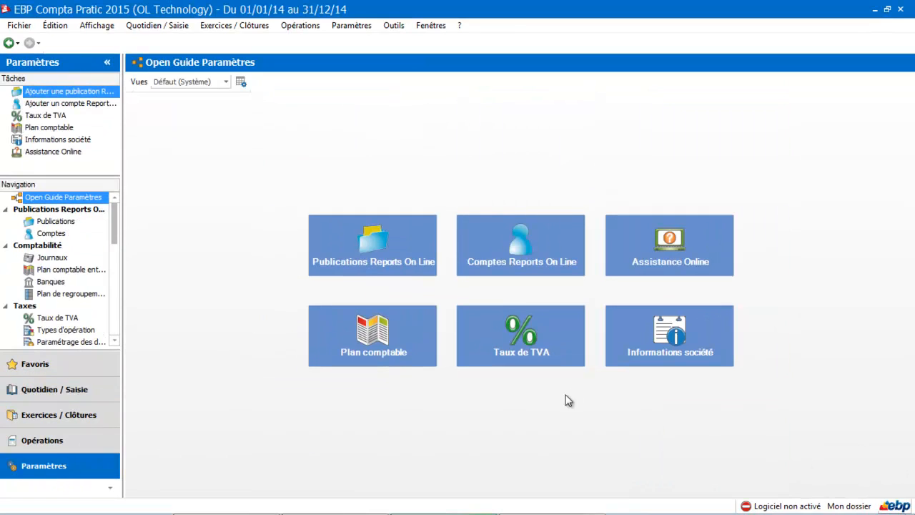
left_click(675, 349)
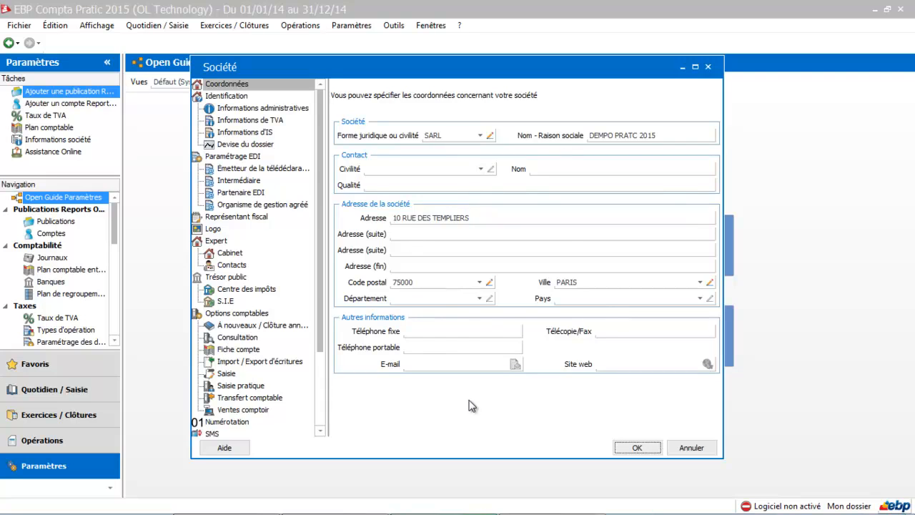
left_click(290, 110)
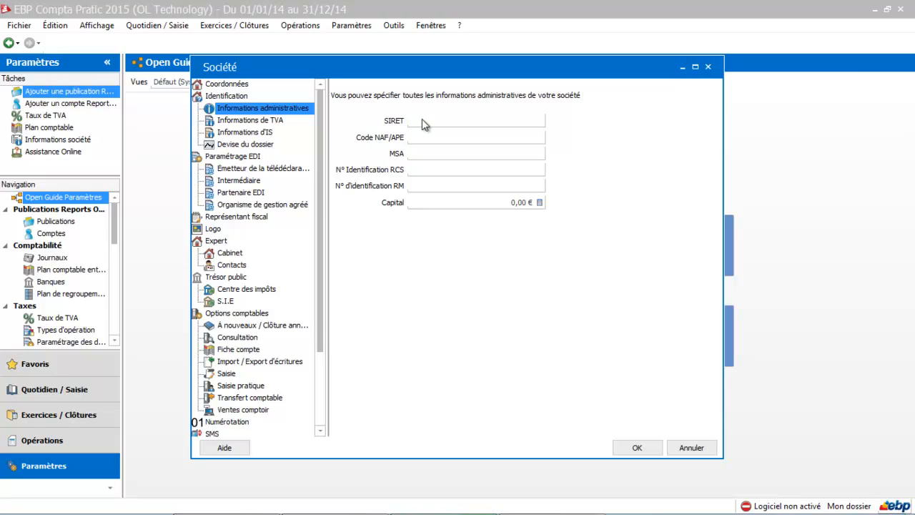
left_click(267, 121)
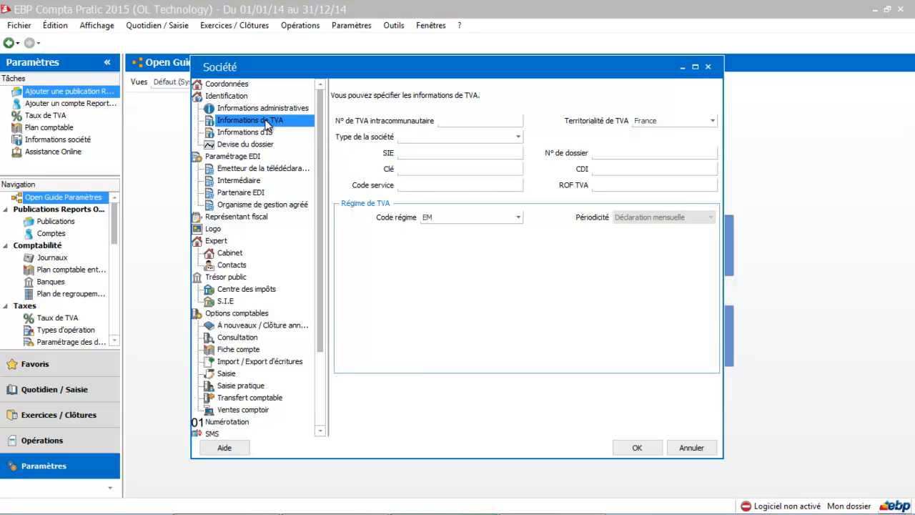
left_click(487, 122)
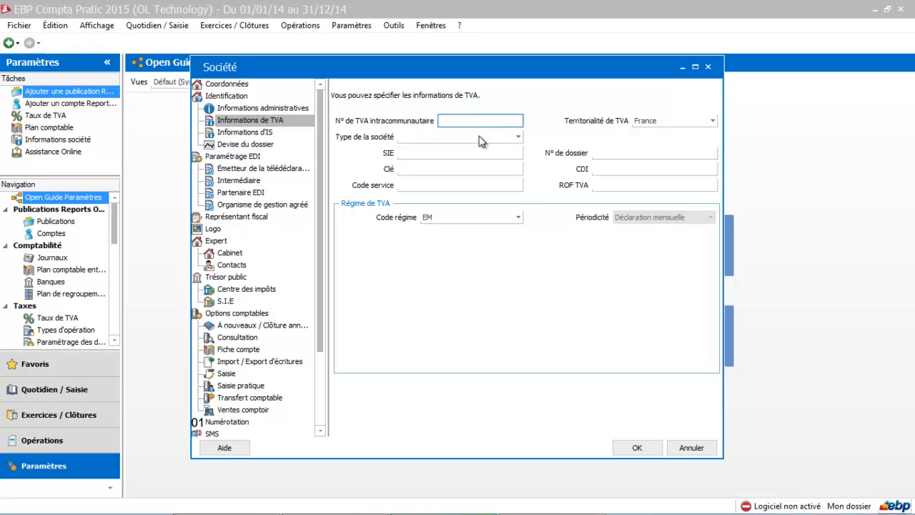
left_click(479, 137)
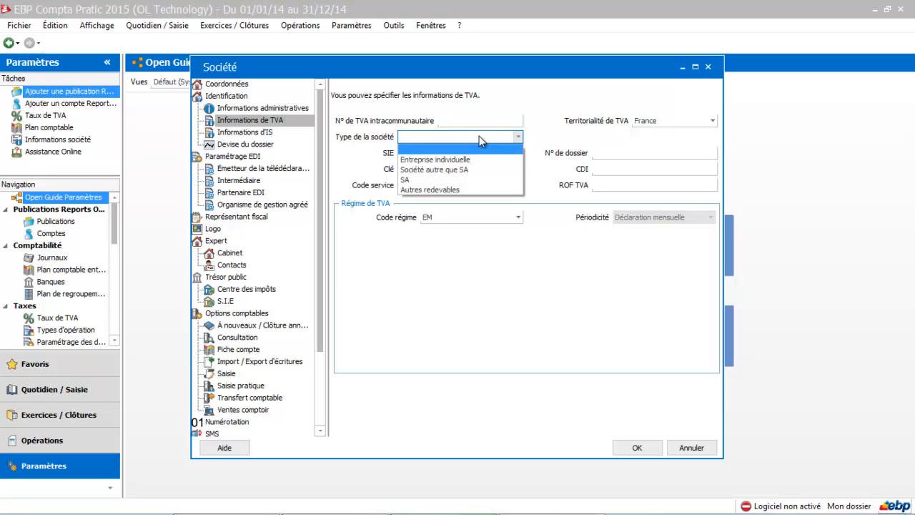
left_click(421, 171)
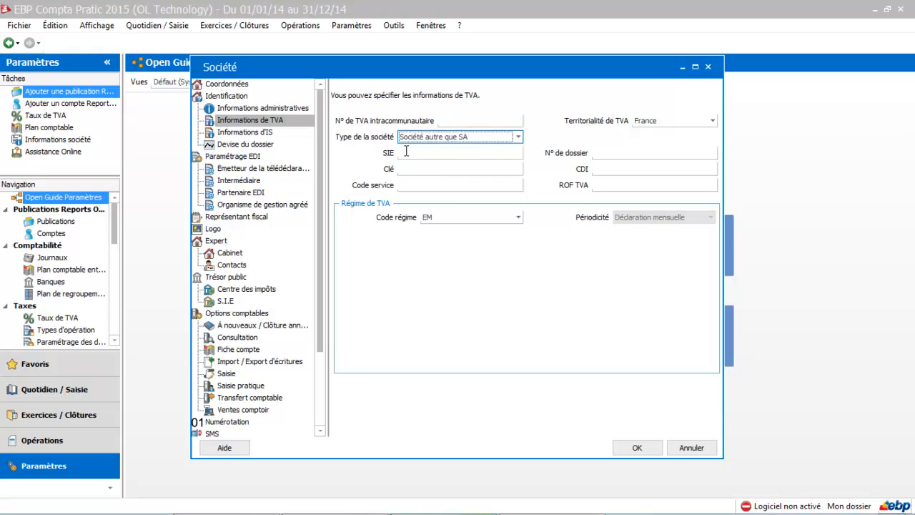
- Enter 5555555 as the SIE, 55 as the Clé and 555 as the Code service in the VAT information
left_click(405, 152)
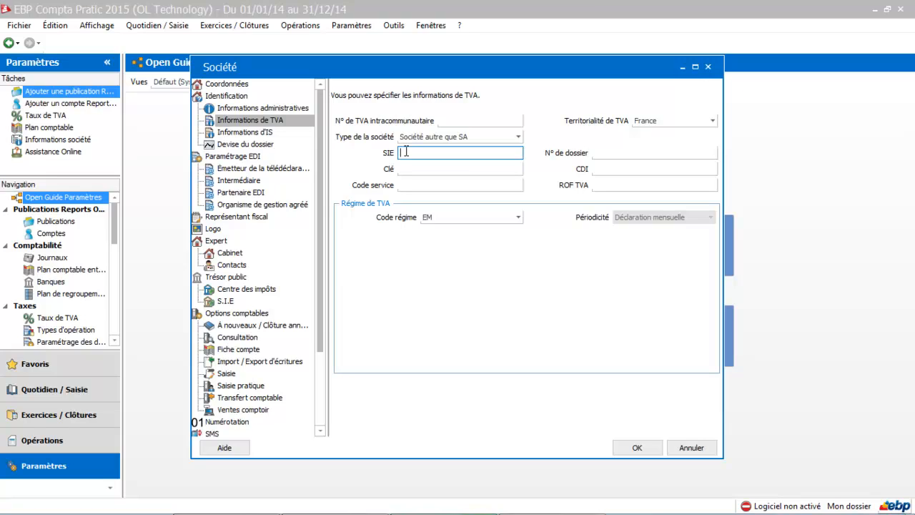
type("5555555")
left_click(459, 168)
type("55")
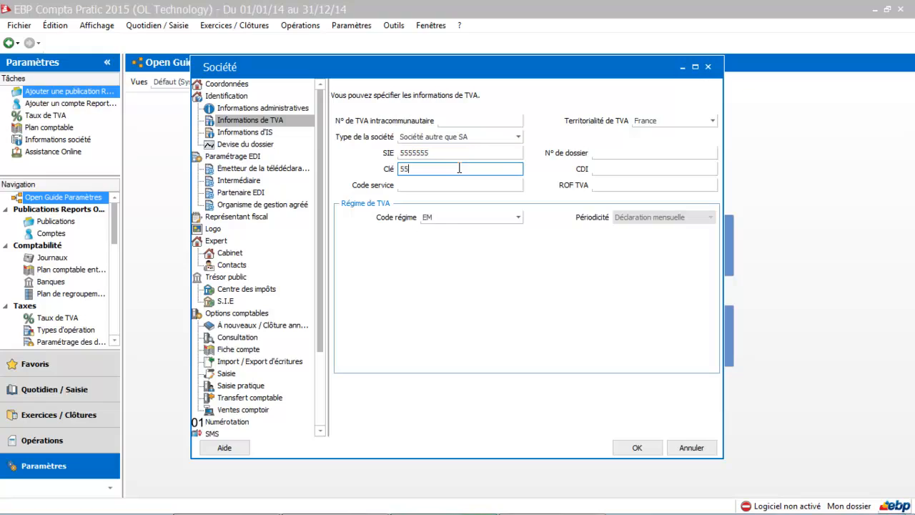
left_click(452, 184)
type("555")
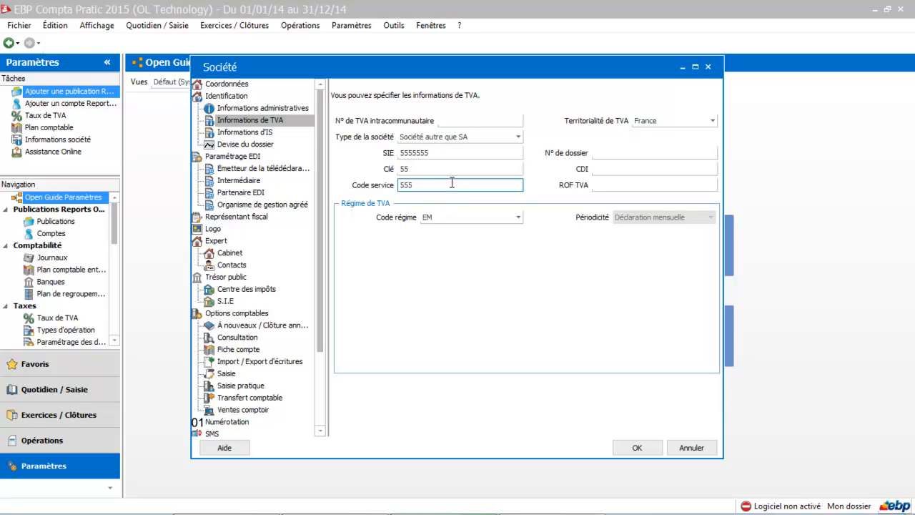
- Enter the tax file number and set the CDI to 555 in the VAT information, leaving ROF TVA blank
left_click(606, 153)
type("5555")
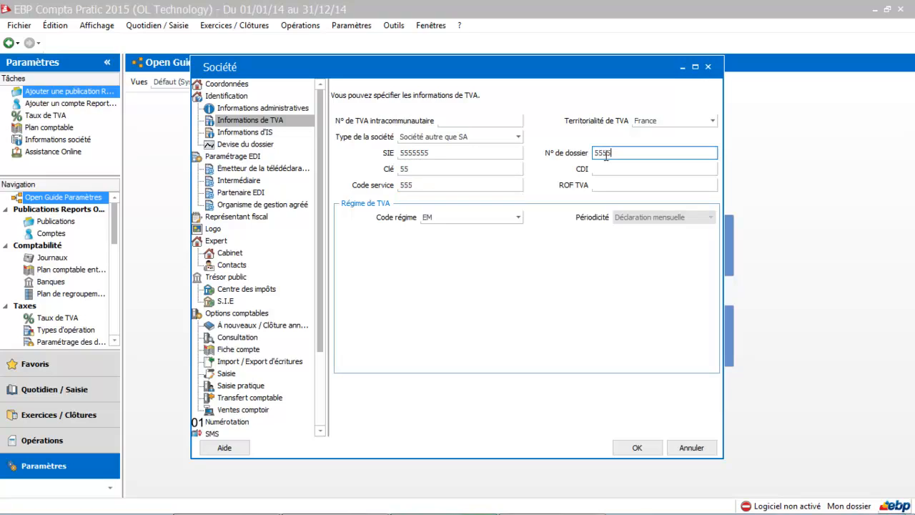
type("55")
left_click(606, 165)
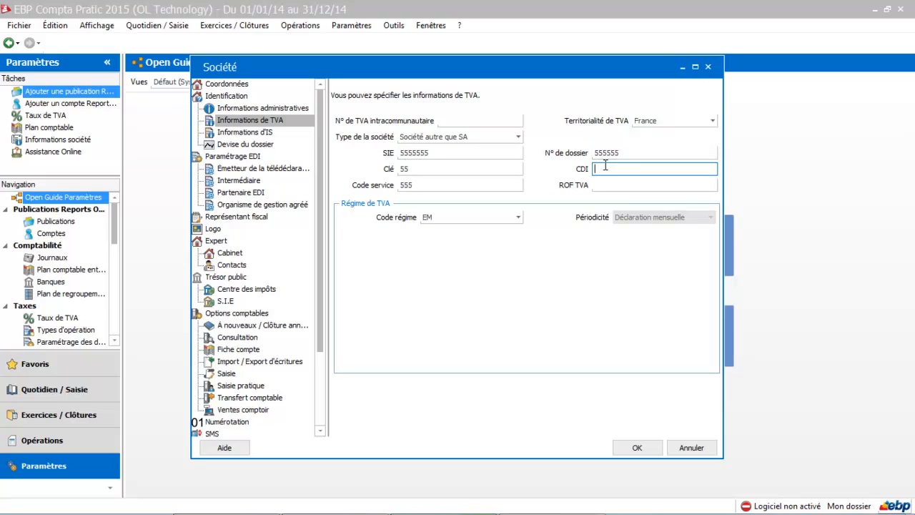
type("555")
left_click(605, 185)
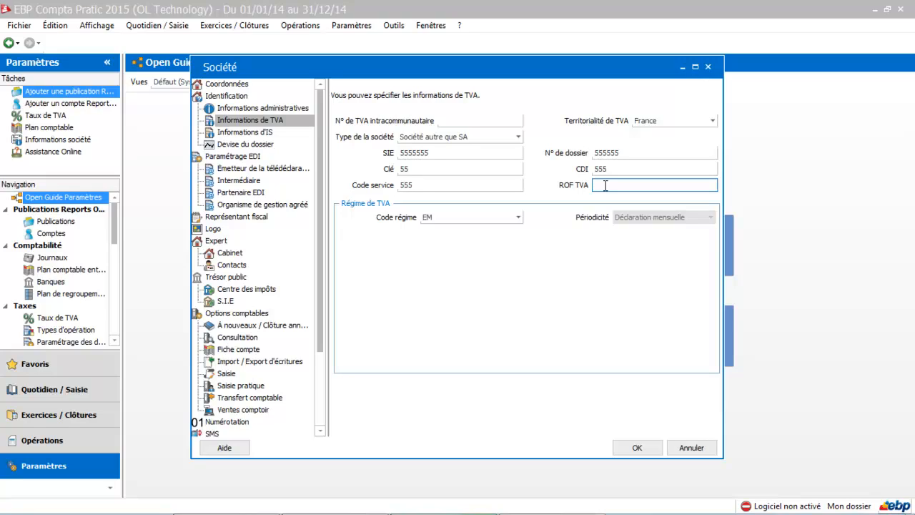
- Examine the company's corporate tax information (ROF IS) and the currency settings of the accounting file
left_click(261, 137)
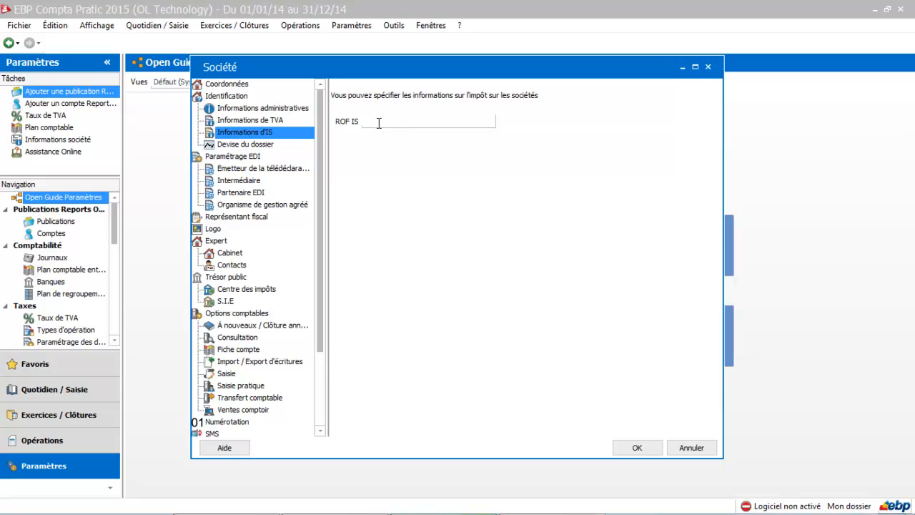
left_click(379, 123)
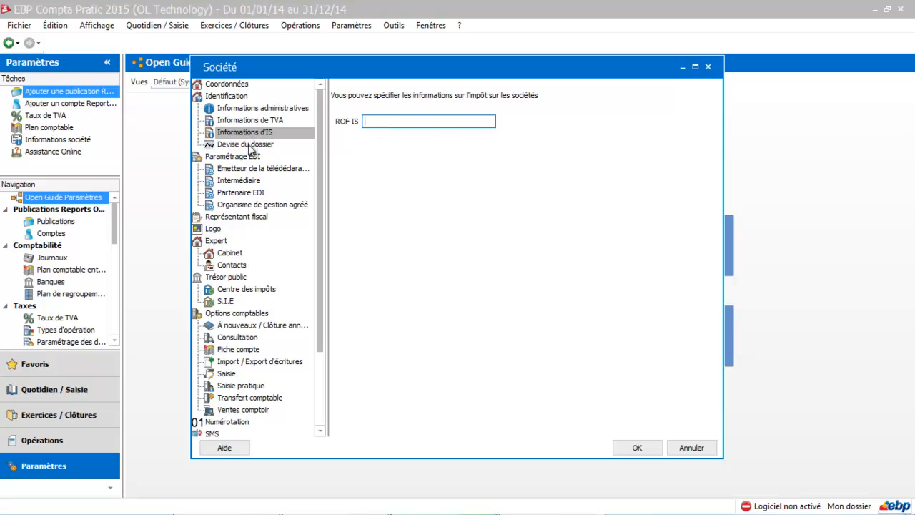
left_click(250, 146)
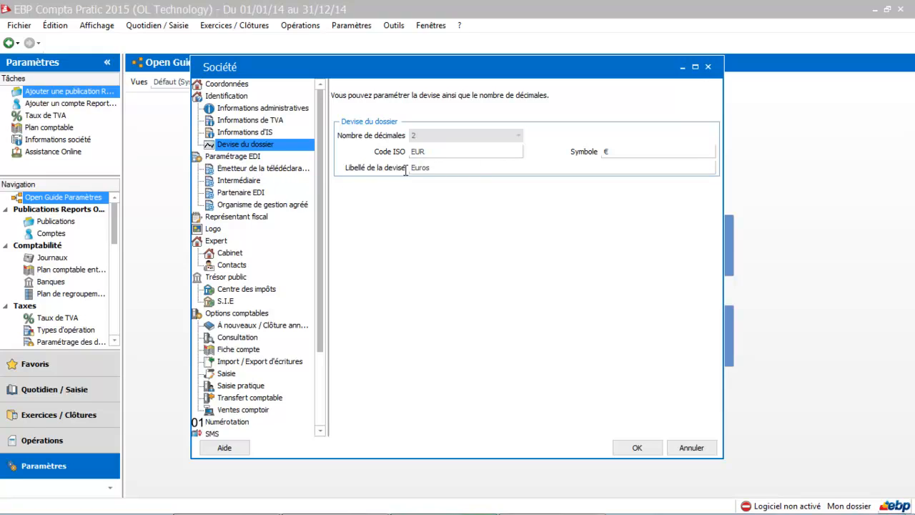
- Examine the declarant types for the EDI sender and the fields that the intermediary option makes available
left_click(285, 169)
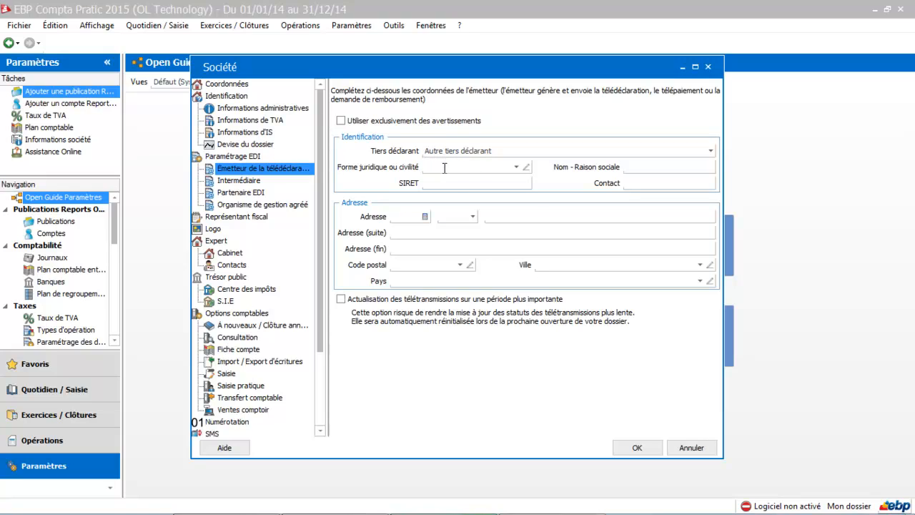
left_click(508, 152)
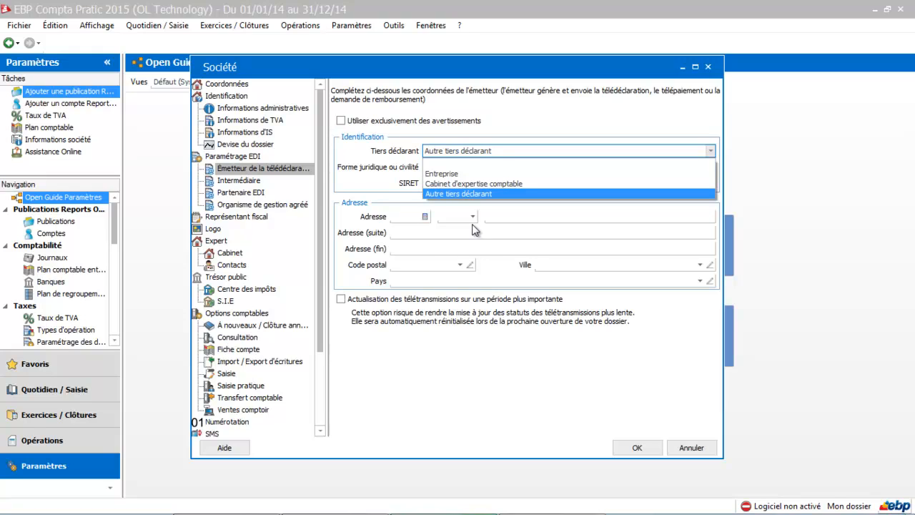
left_click(228, 183)
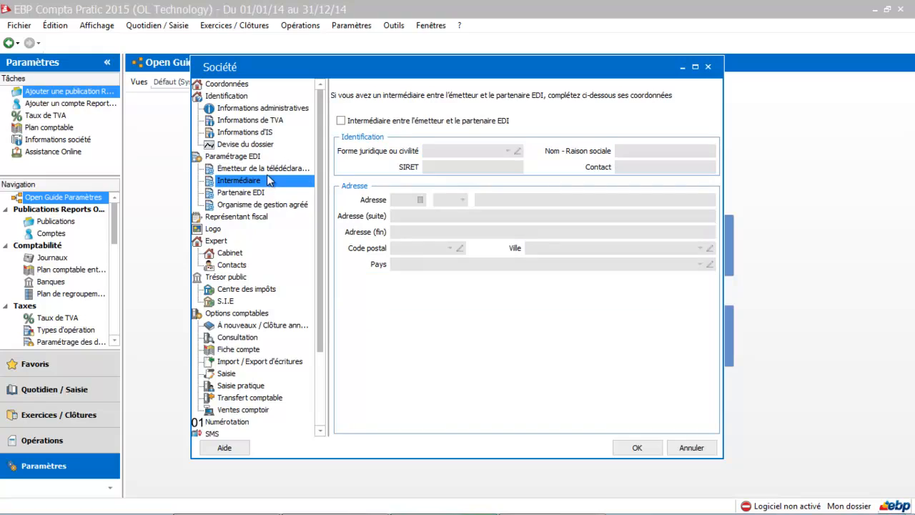
left_click(341, 121)
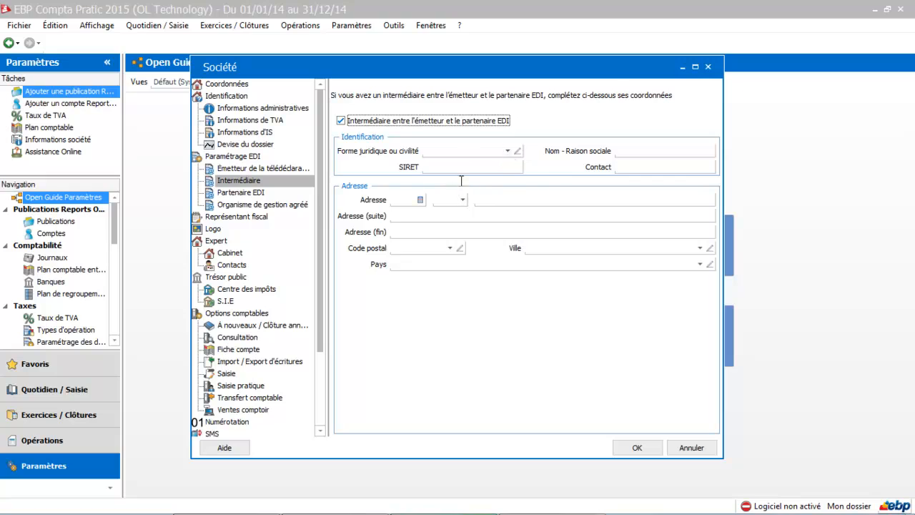
left_click(342, 122)
- Examine the EDI partner details and the fields governed by the option to transmit to the accredited management body (OGA)
left_click(252, 196)
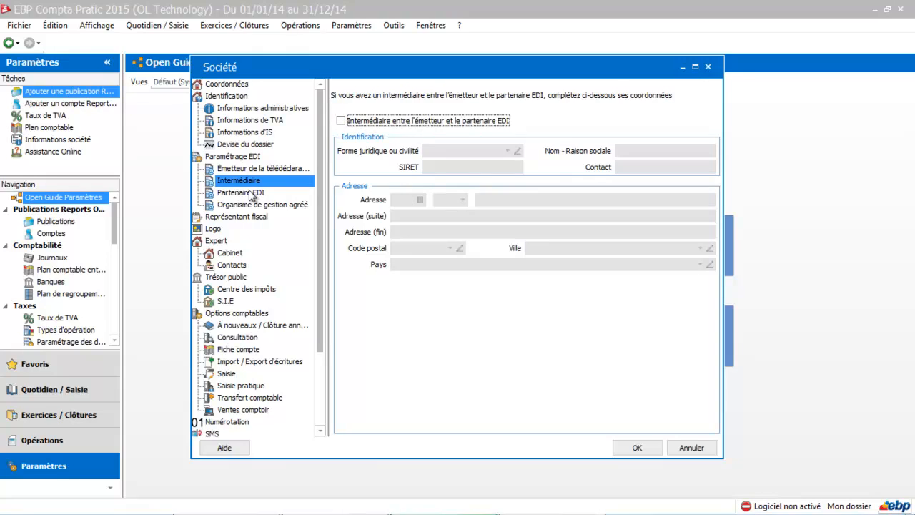
left_click(252, 194)
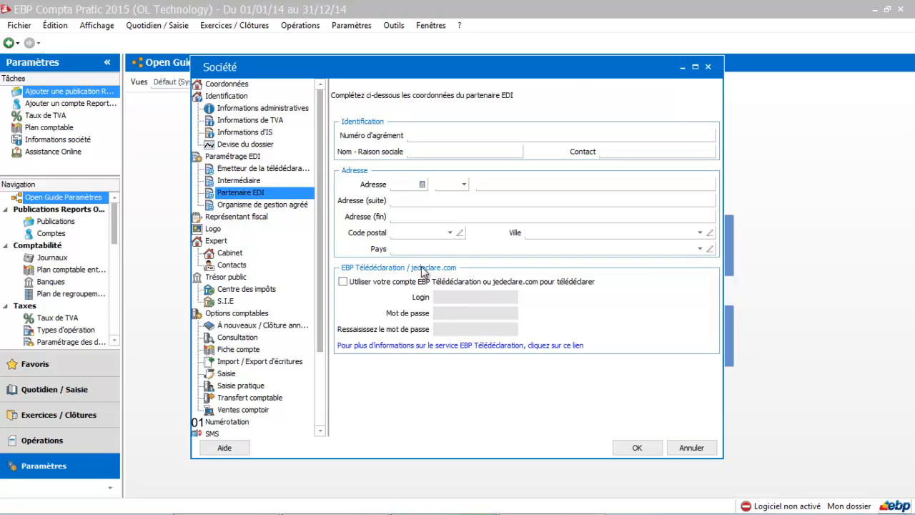
left_click(411, 138)
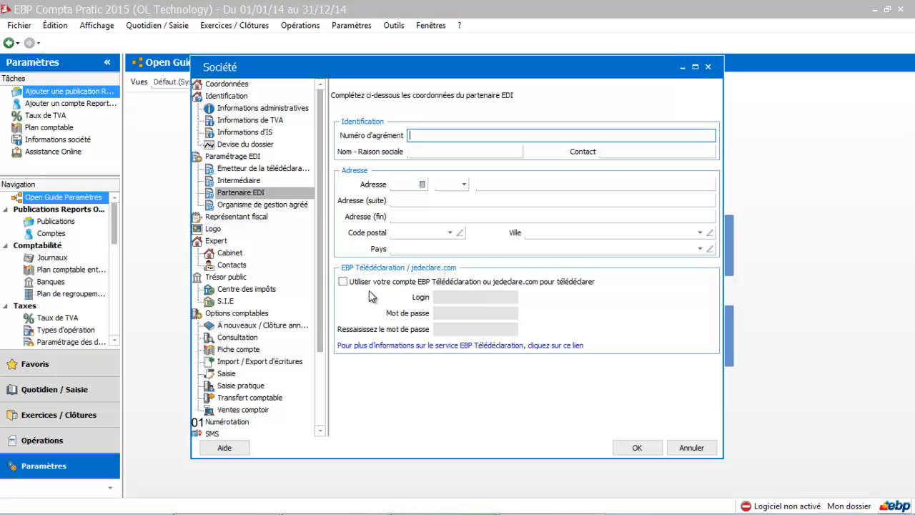
left_click(289, 206)
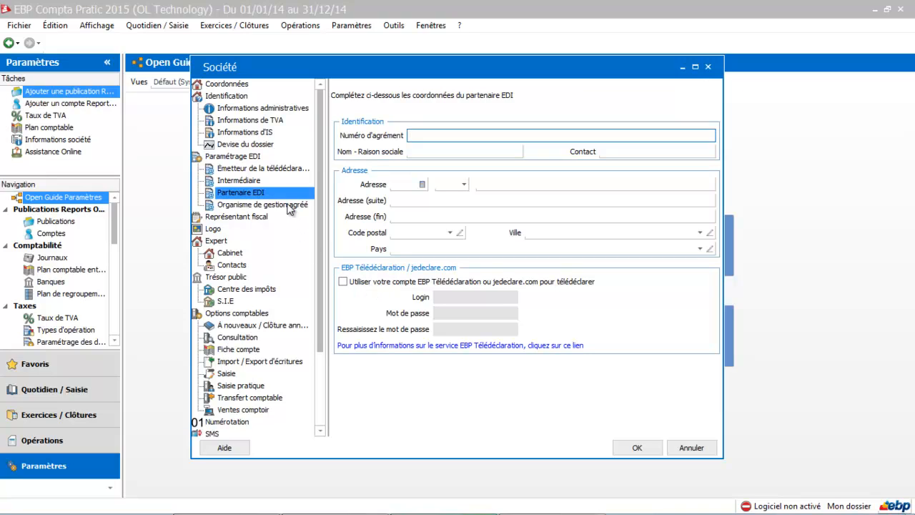
left_click(290, 206)
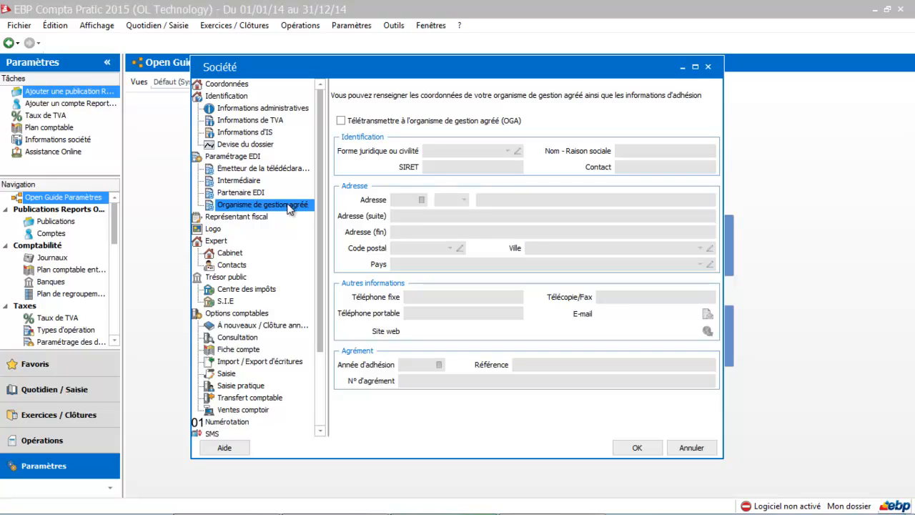
left_click(380, 122)
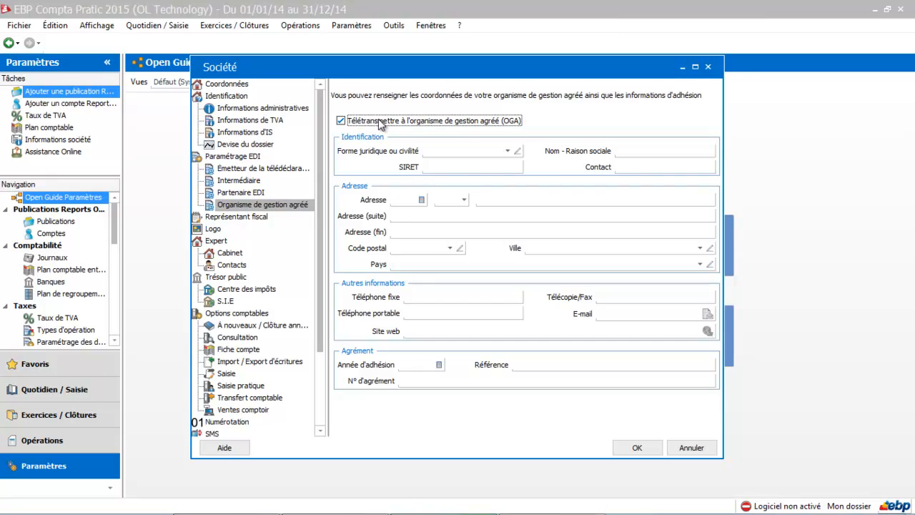
left_click(380, 121)
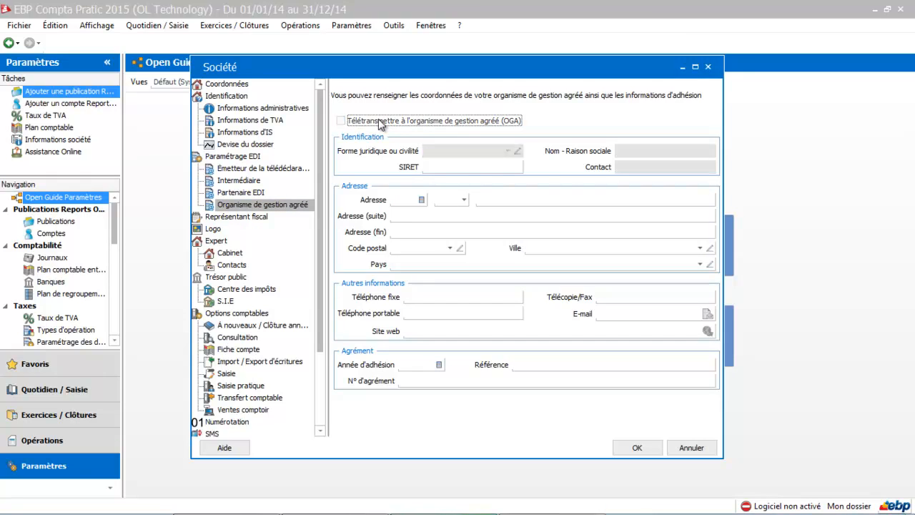
- Examine the company's fiscal representative, logo, and accounting expert's firm and contact settings
left_click(236, 218)
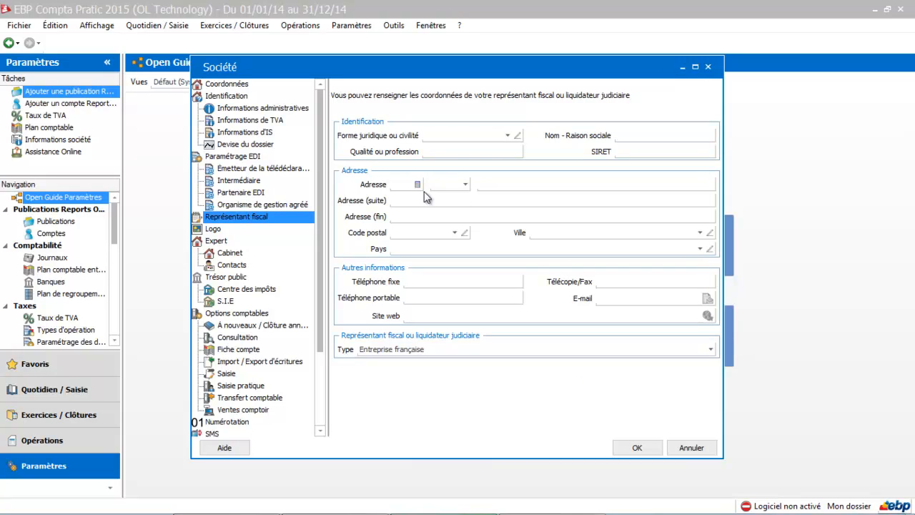
left_click(211, 230)
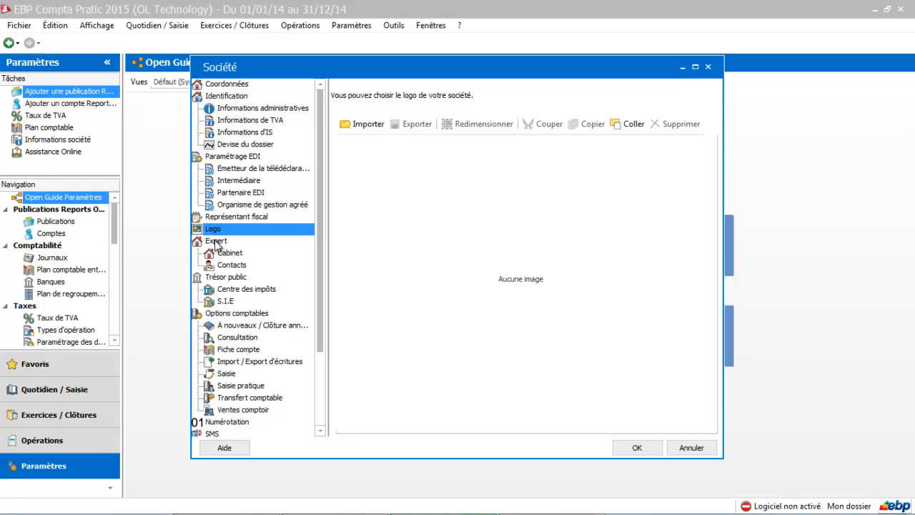
left_click(215, 243)
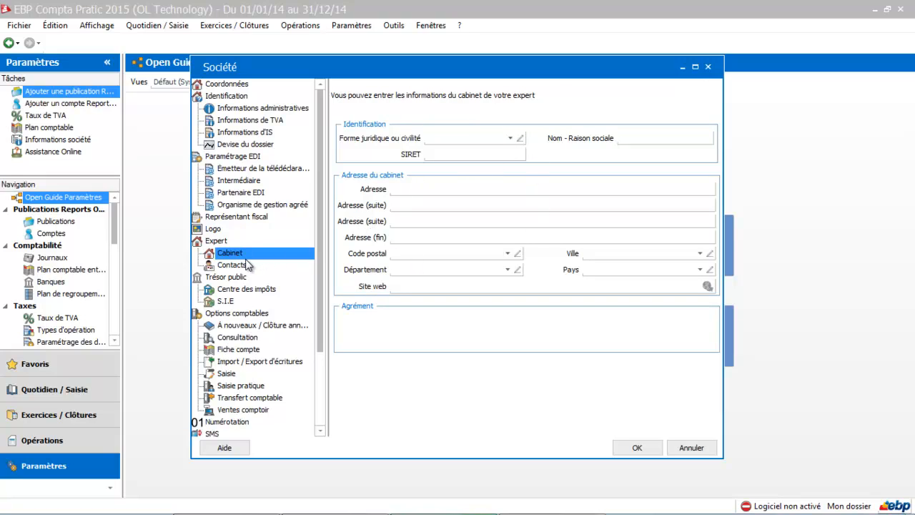
left_click(244, 266)
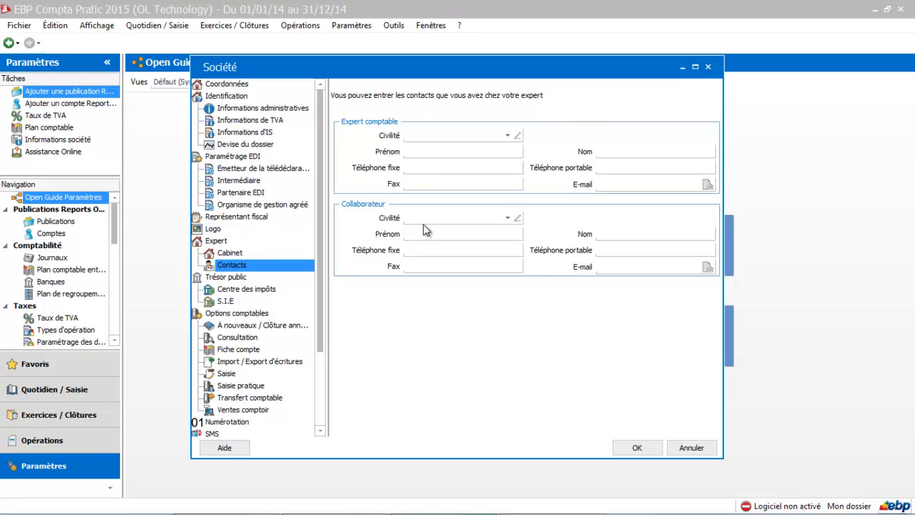
- Examine the Trésor public contact details for the Centre des impôts and the S.I.E
left_click(240, 289)
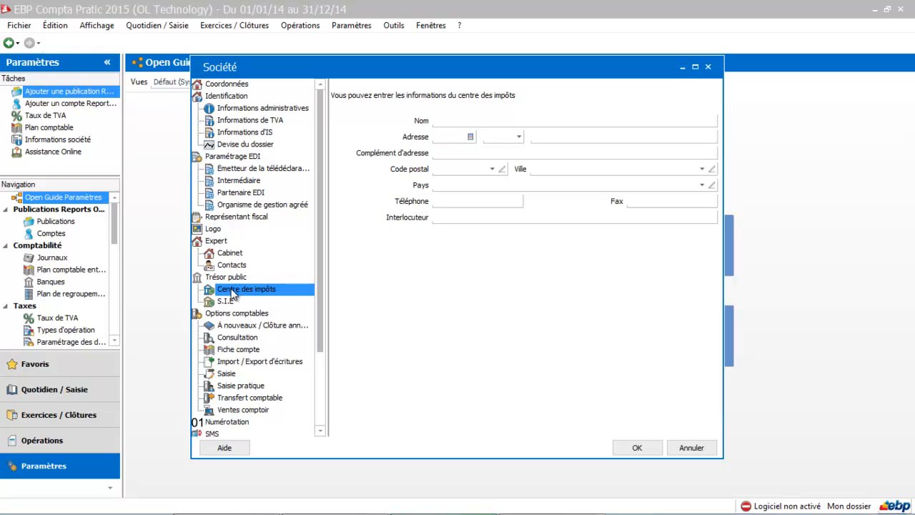
left_click(227, 304)
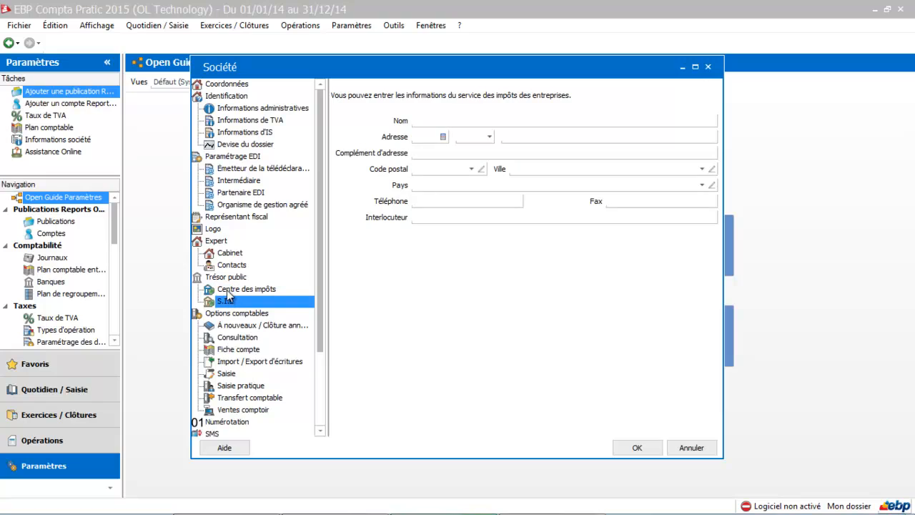
left_click(228, 290)
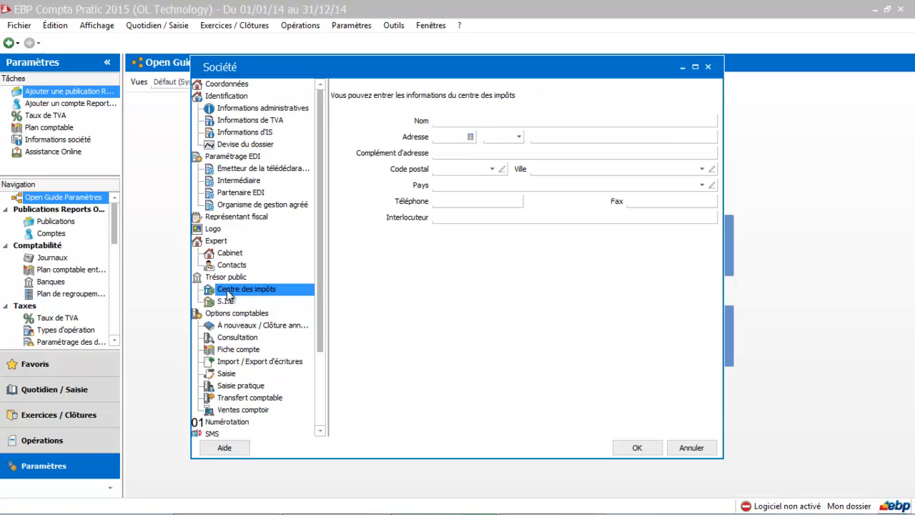
left_click(228, 302)
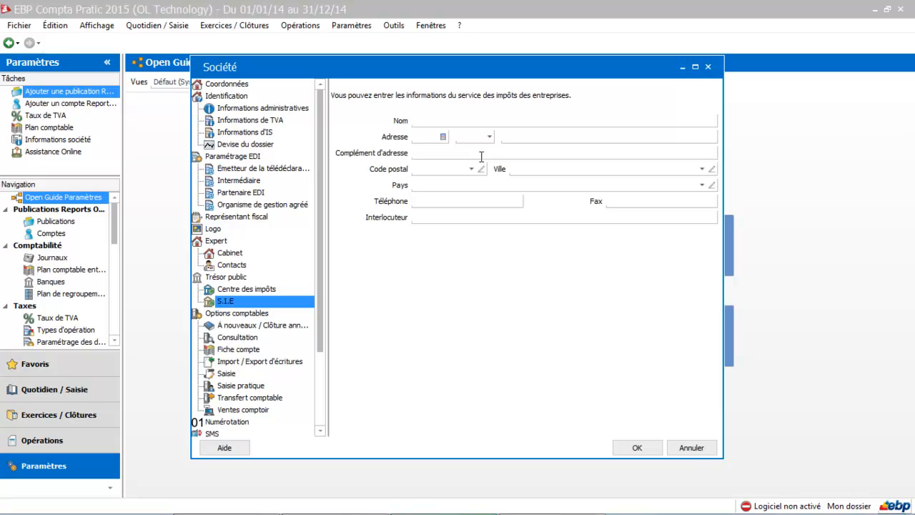
- Set the carry-forward type to Avec détail in the À nouveaux / Clôture annuelle accounting options
left_click(224, 317)
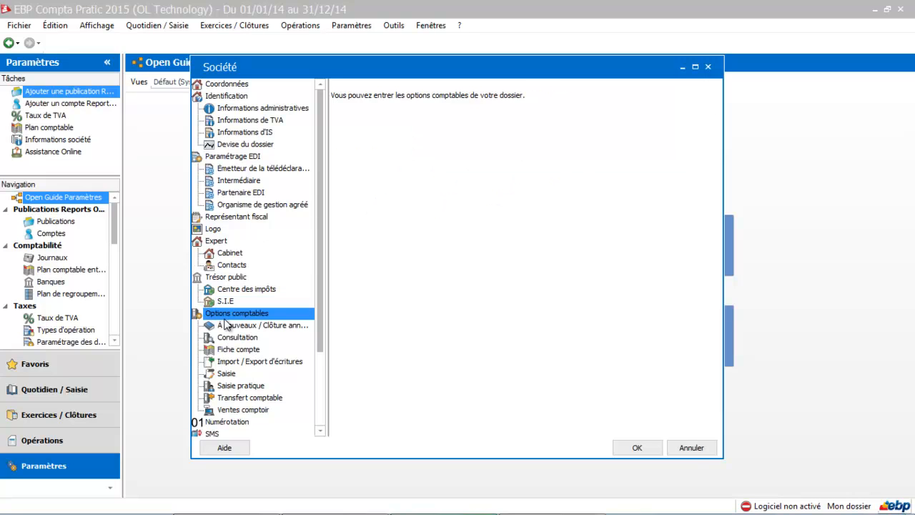
left_click(226, 325)
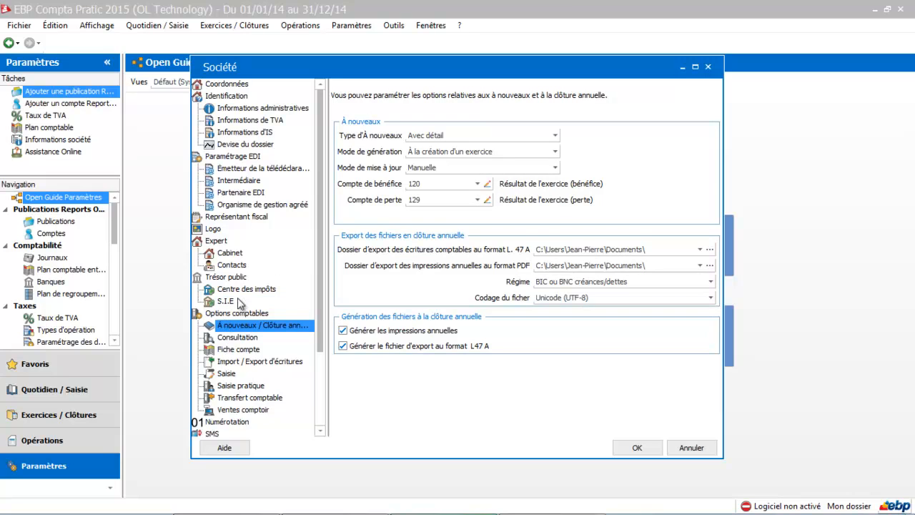
left_click(430, 136)
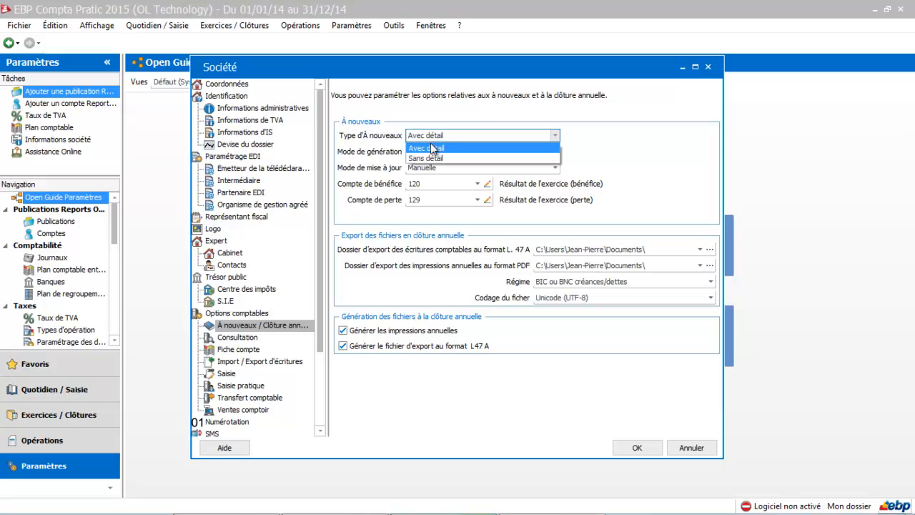
left_click(432, 148)
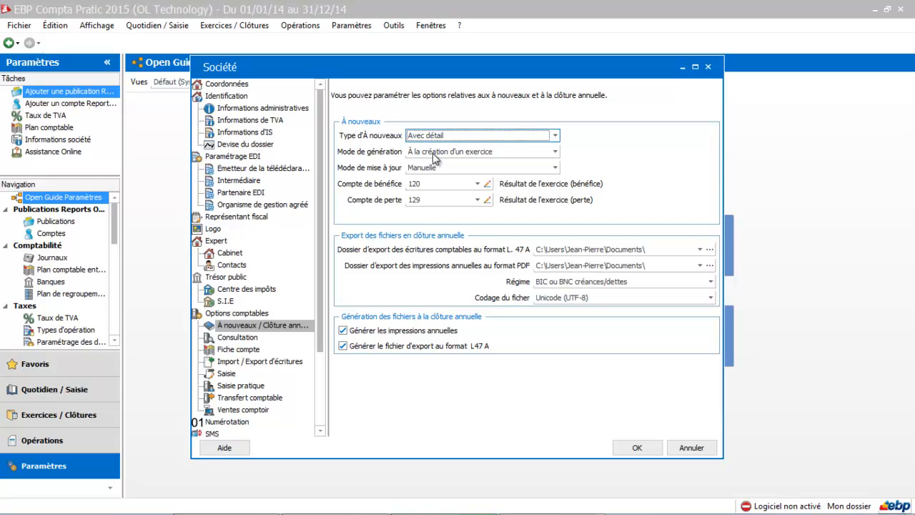
- Set carry-forward generation to À la clôture d'un exercice and its update mode to Automatique au changement d'exercice courant
left_click(434, 152)
left_click(437, 174)
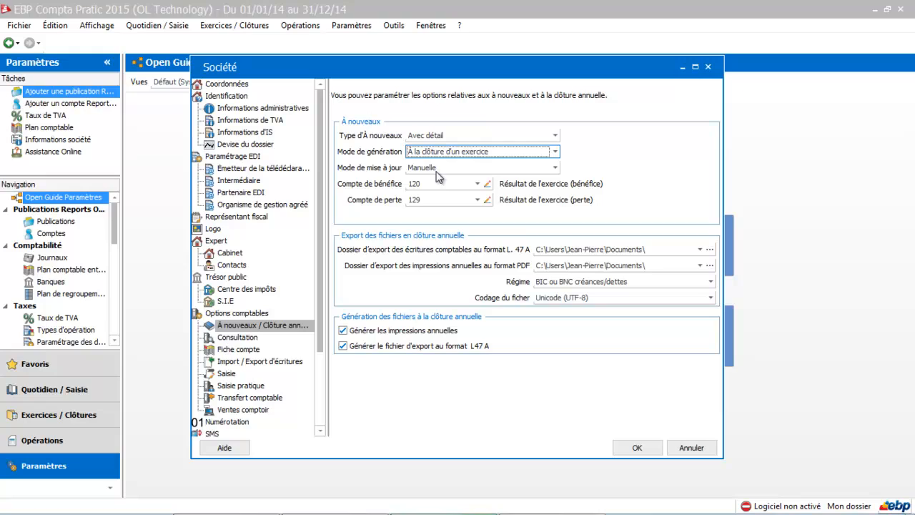
left_click(463, 152)
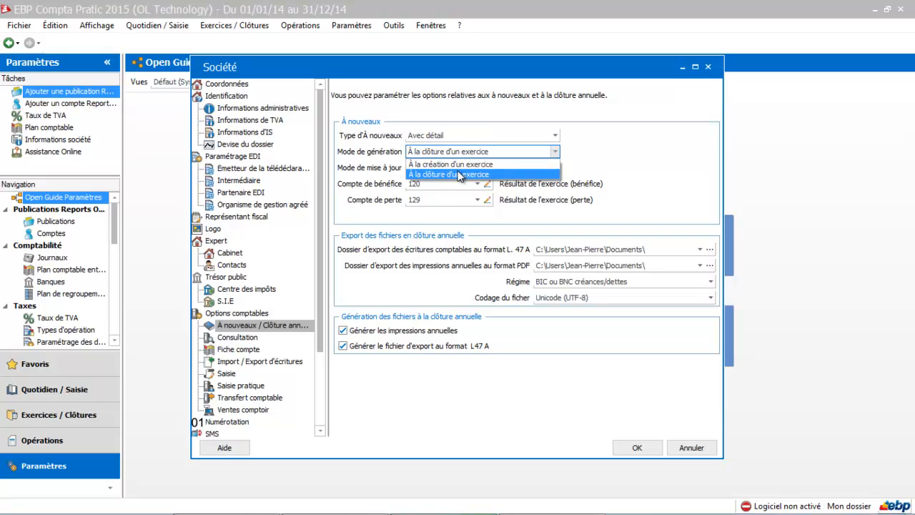
left_click(459, 174)
left_click(459, 172)
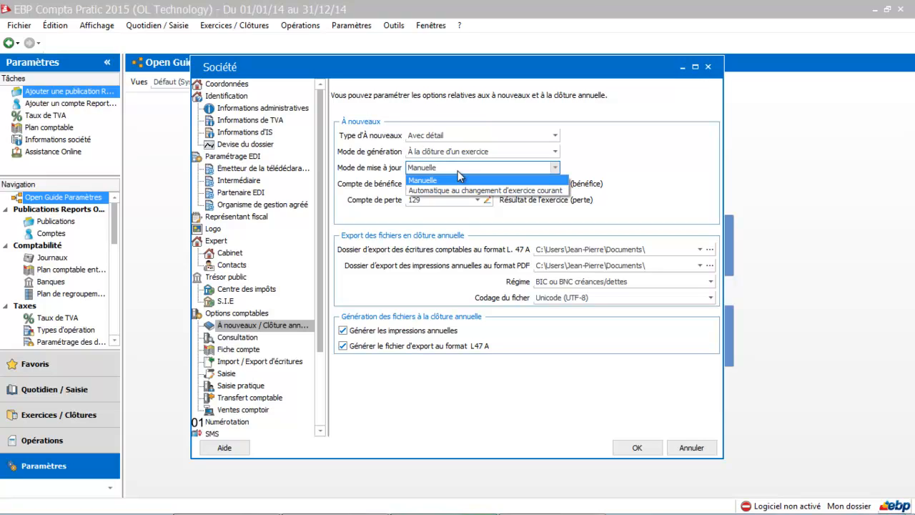
left_click(457, 188)
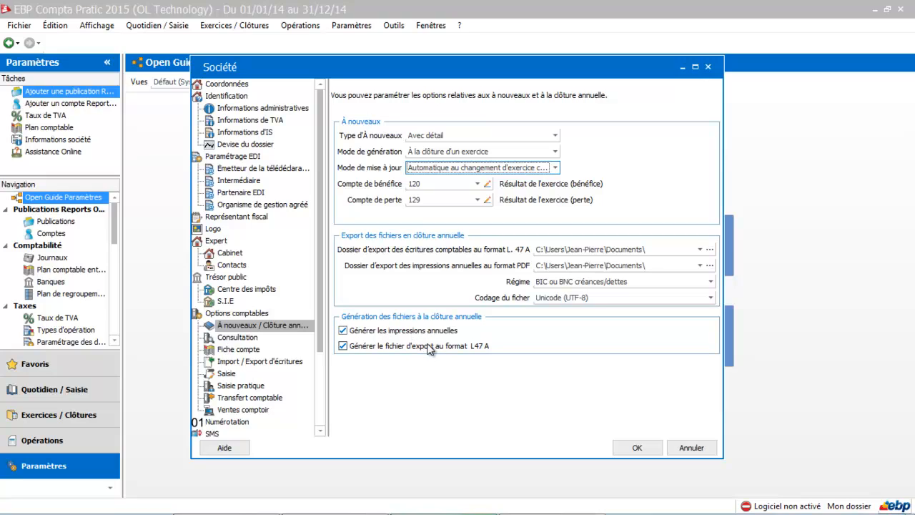
- Examine the consultation options and try to enable right-hand zero padding for general accounts in the Fiche compte settings
left_click(255, 339)
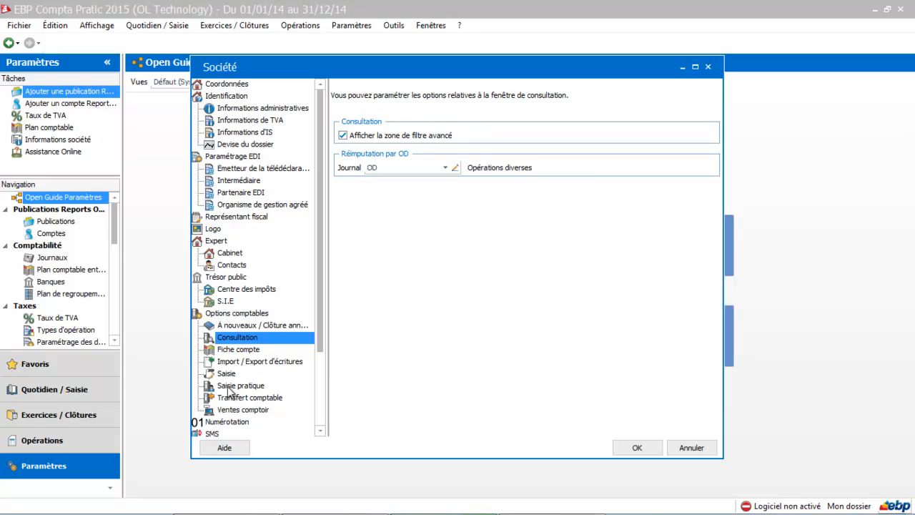
left_click(240, 352)
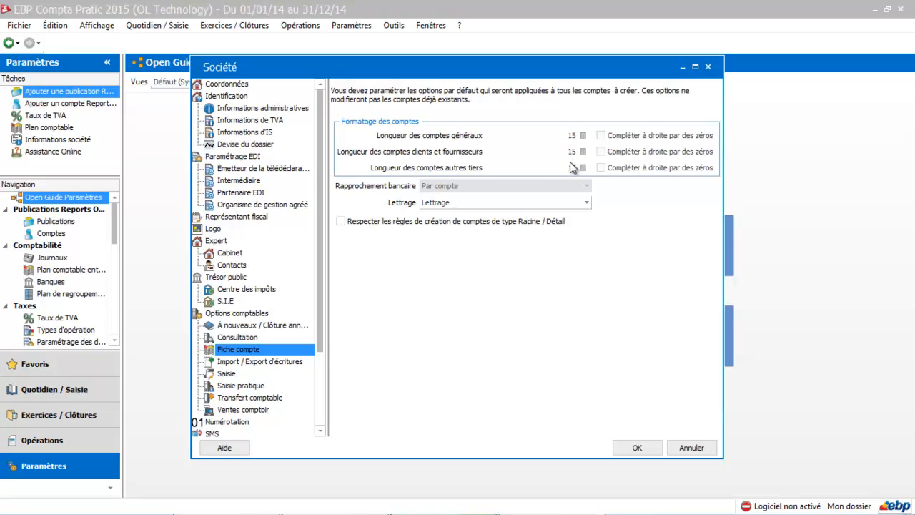
left_click(602, 136)
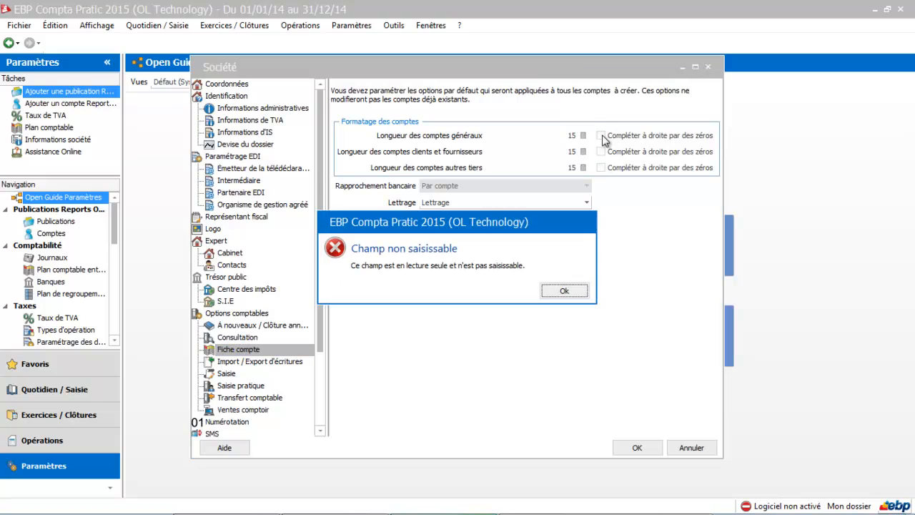
left_click(571, 295)
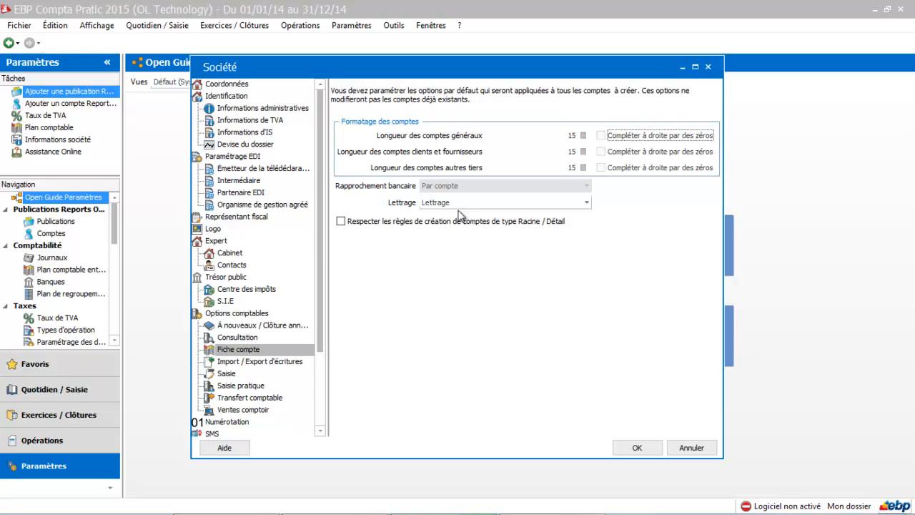
- Keep Lettrage as the default lettering mode for new accounts and examine the import and export options for entries
left_click(446, 188)
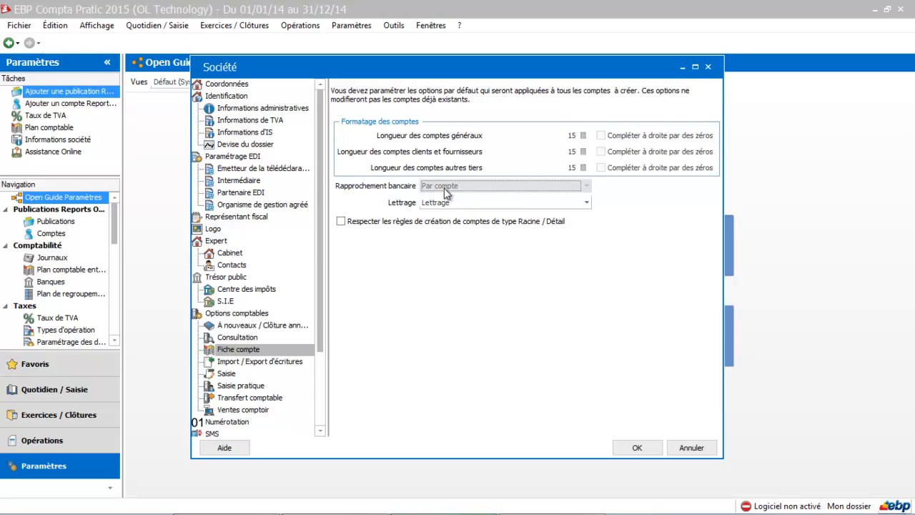
left_click(451, 203)
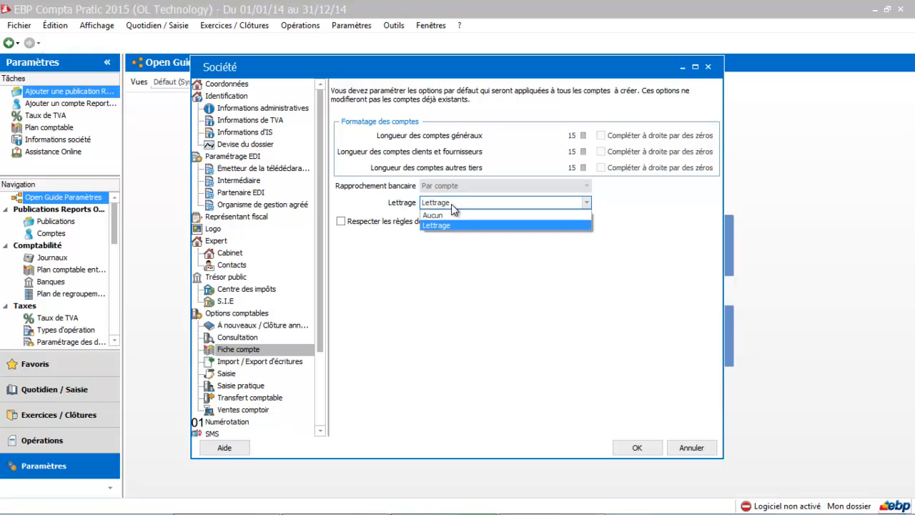
left_click(446, 224)
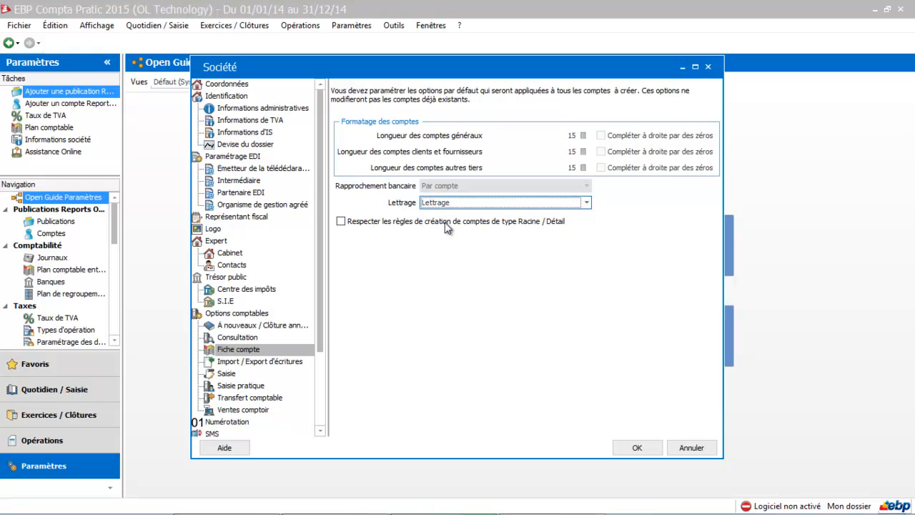
left_click(257, 362)
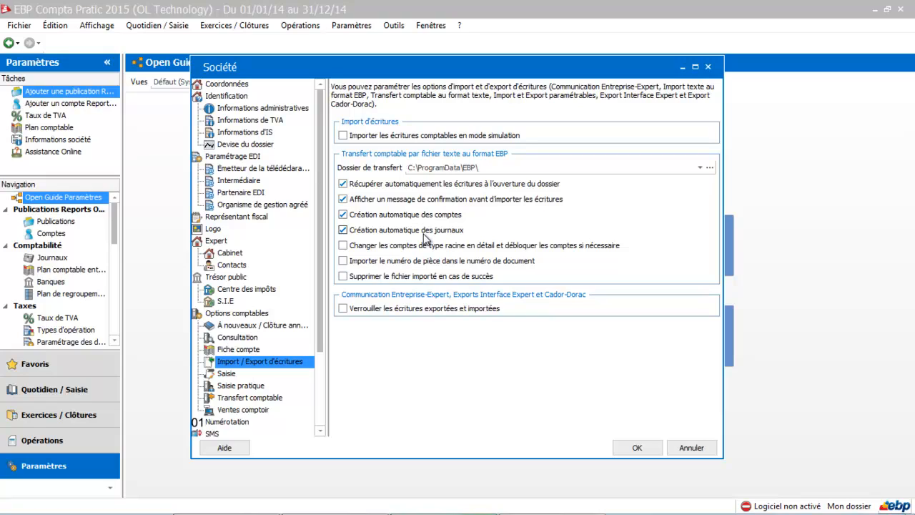
- Enable the alerts on amounts and on accounts among the Saisie controls
left_click(233, 377)
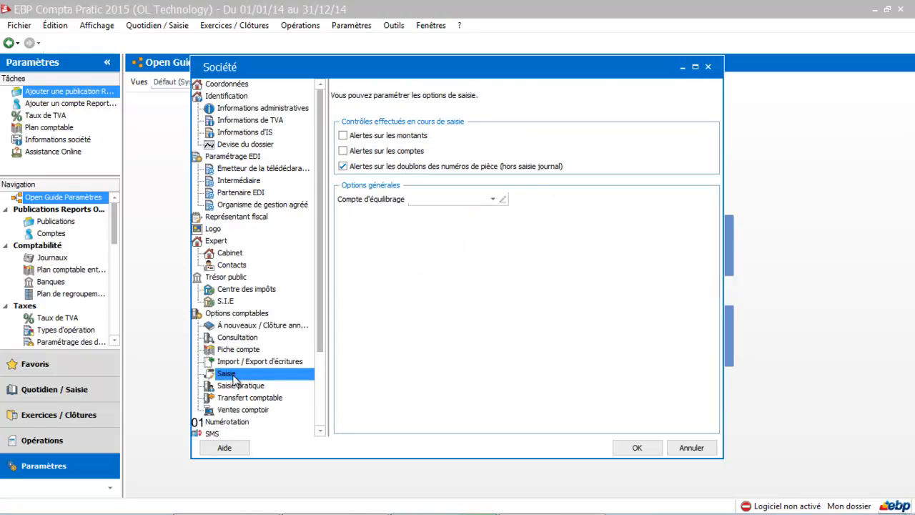
left_click(344, 139)
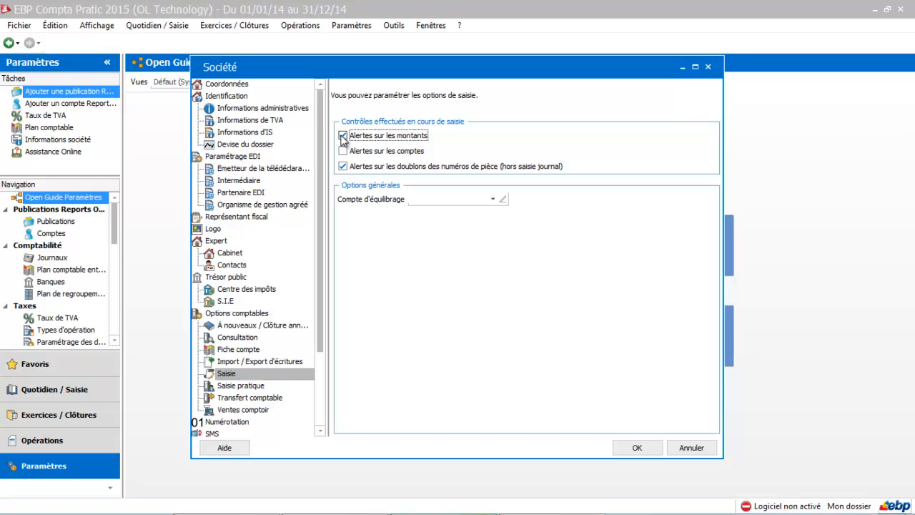
left_click(343, 152)
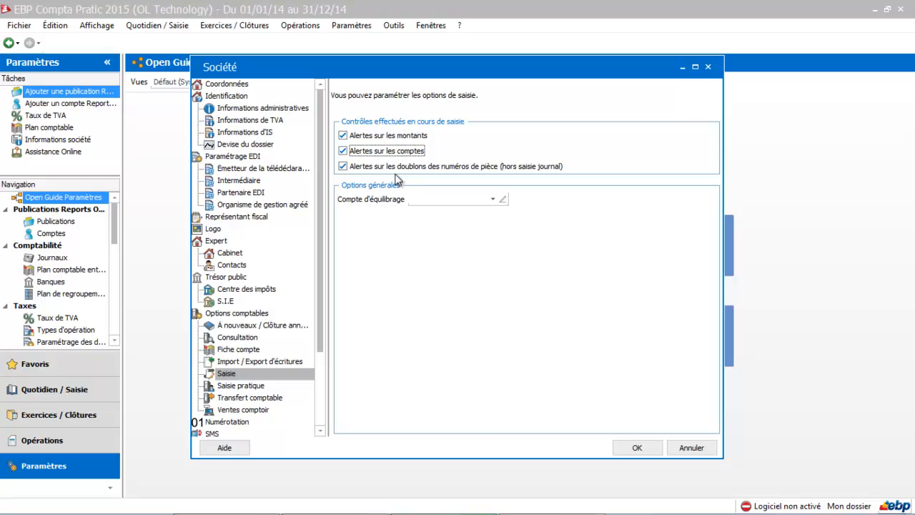
- Set the balancing account for entries to 471, Compte d'attente
left_click(459, 199)
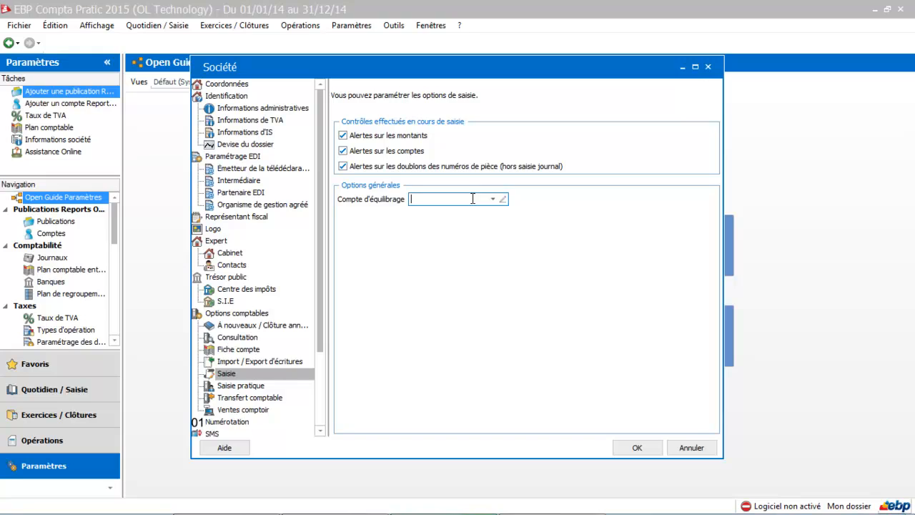
type("471")
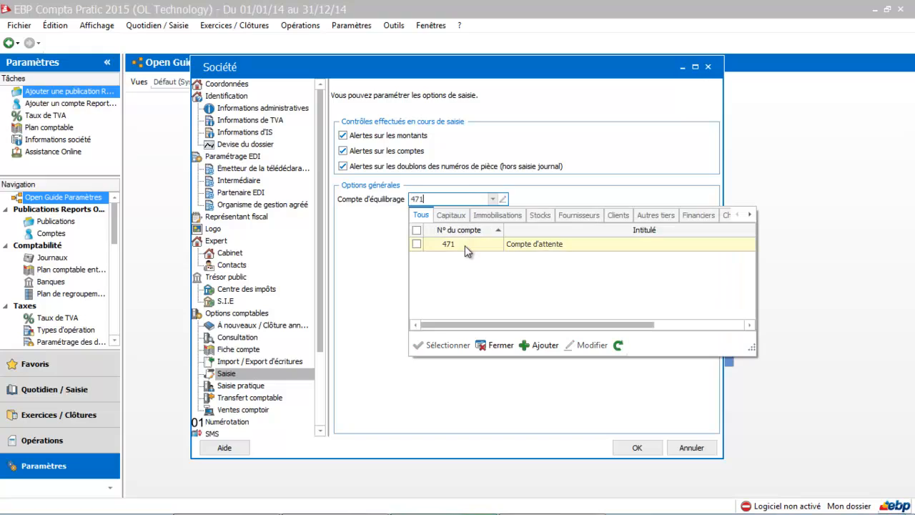
left_click(464, 246)
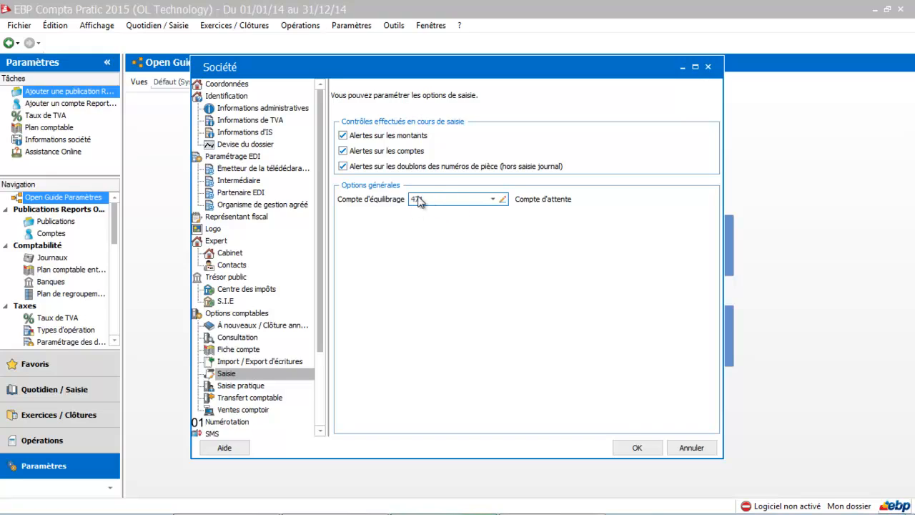
- Examine the Saisie pratique journals, accounting transfer options and Ventes comptoir accounts, ending at the Numérotation settings
left_click(243, 389)
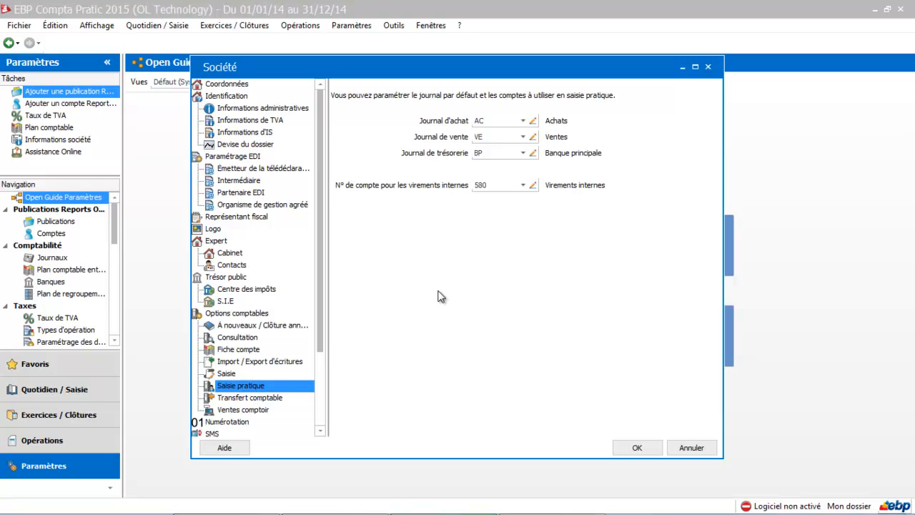
left_click(284, 401)
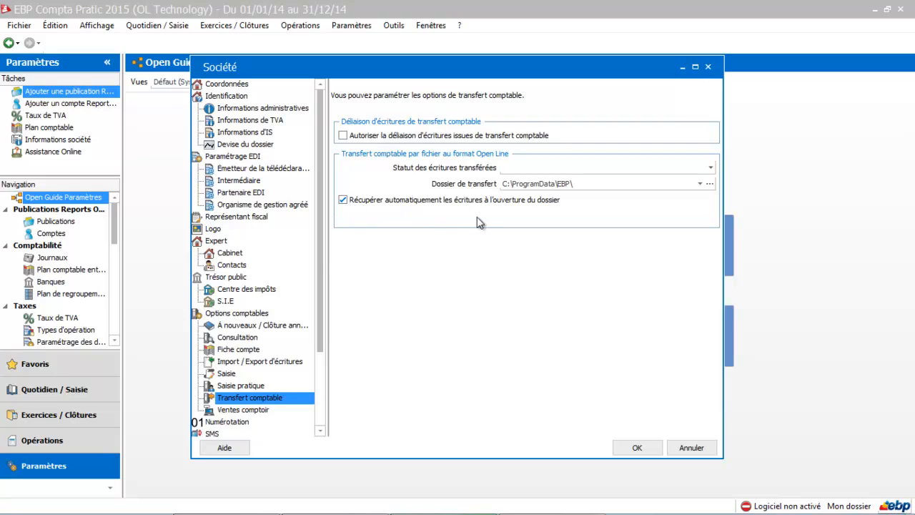
left_click_drag(322, 257, 324, 339)
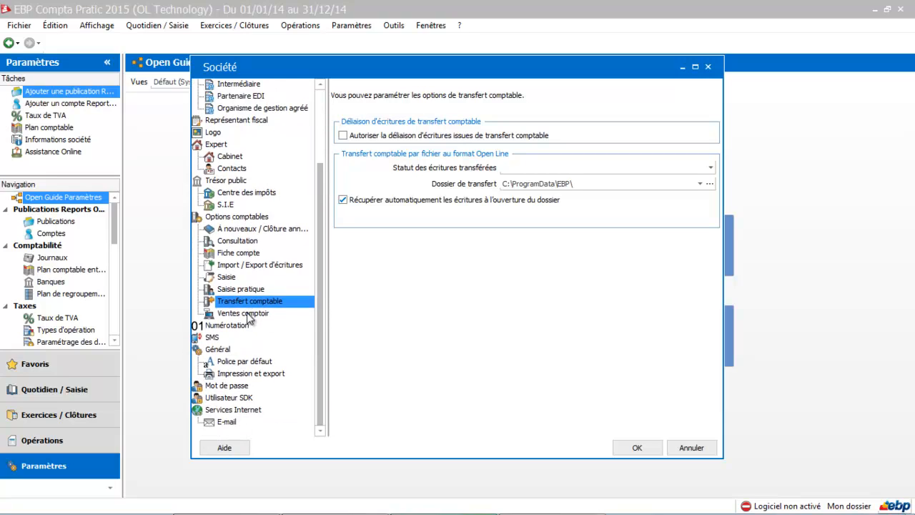
left_click(247, 314)
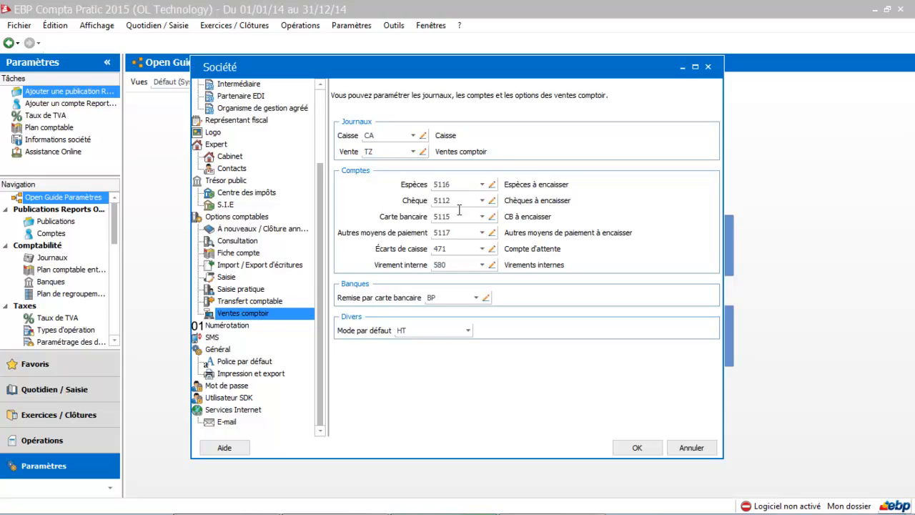
left_click(229, 327)
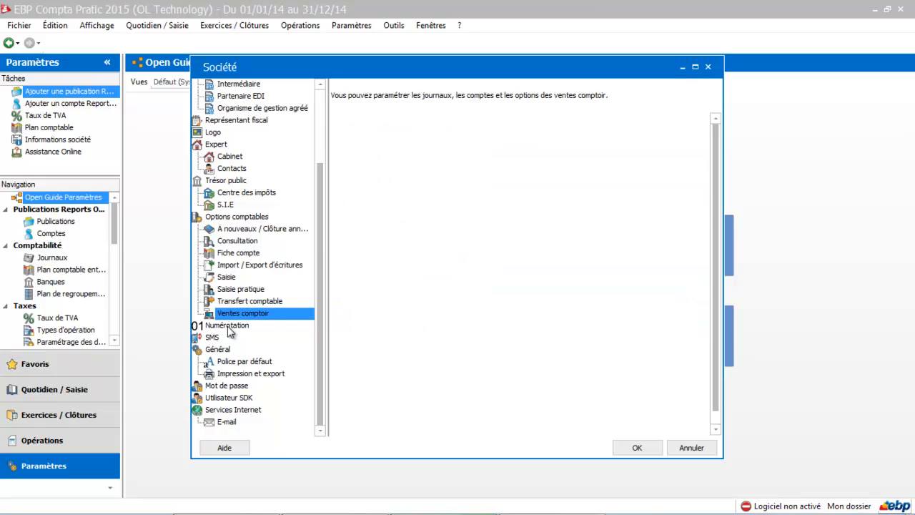